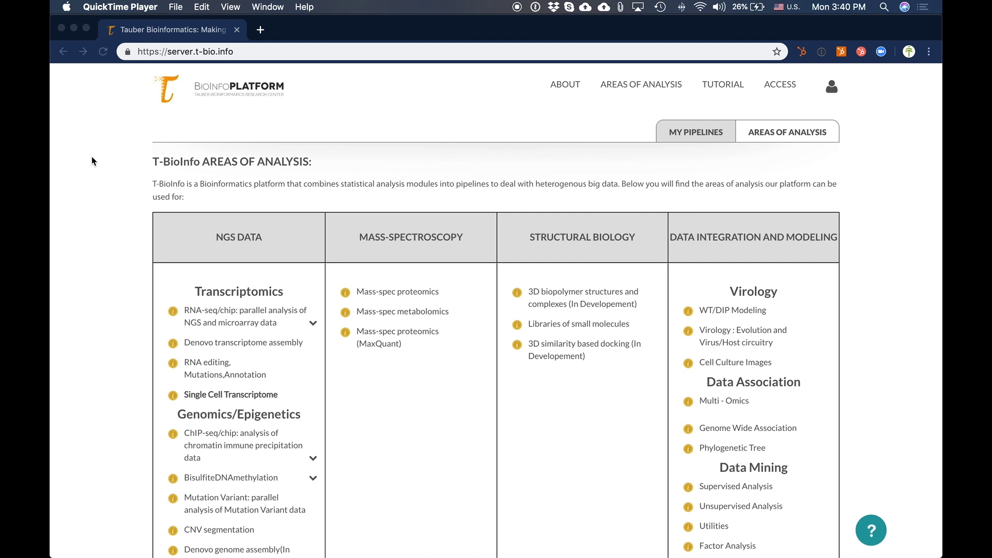
# Step: Scroll down the Areas of Analysis page to reach Utilities under Data Mining
pyautogui.scroll(-5, 91, 156)
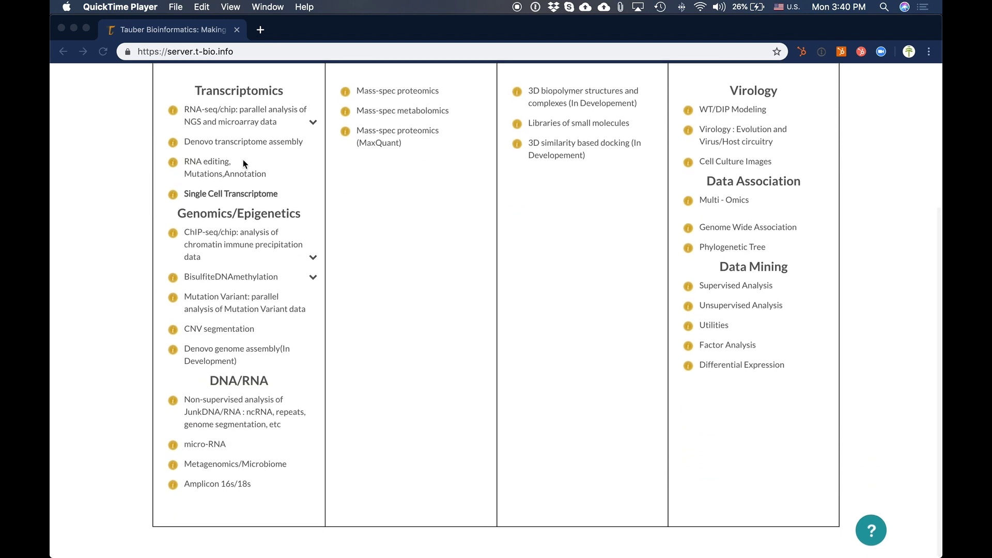
# Step: Open the Utilities pipeline and upload expression_genes_FPKM.txt from the computer
pyautogui.click(707, 325)
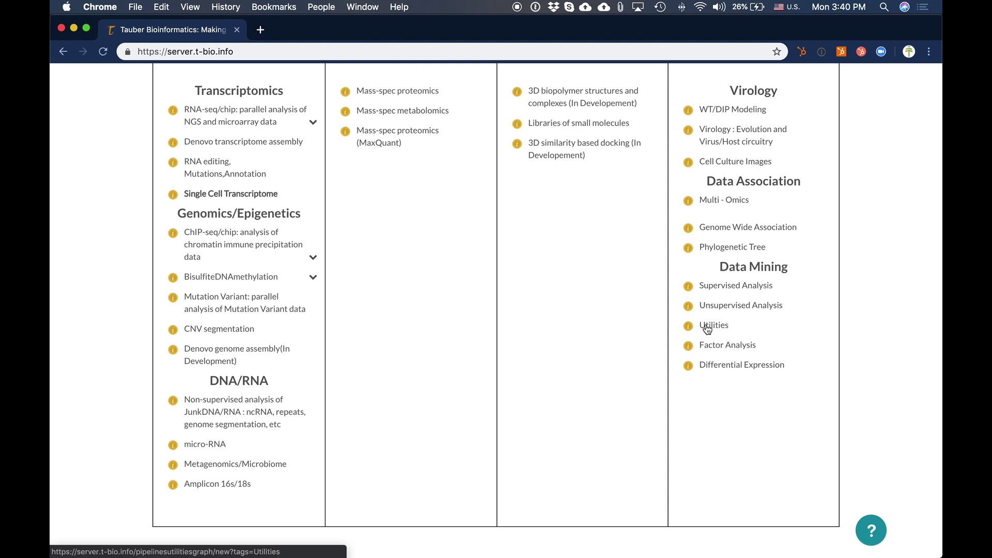
pyautogui.click(707, 325)
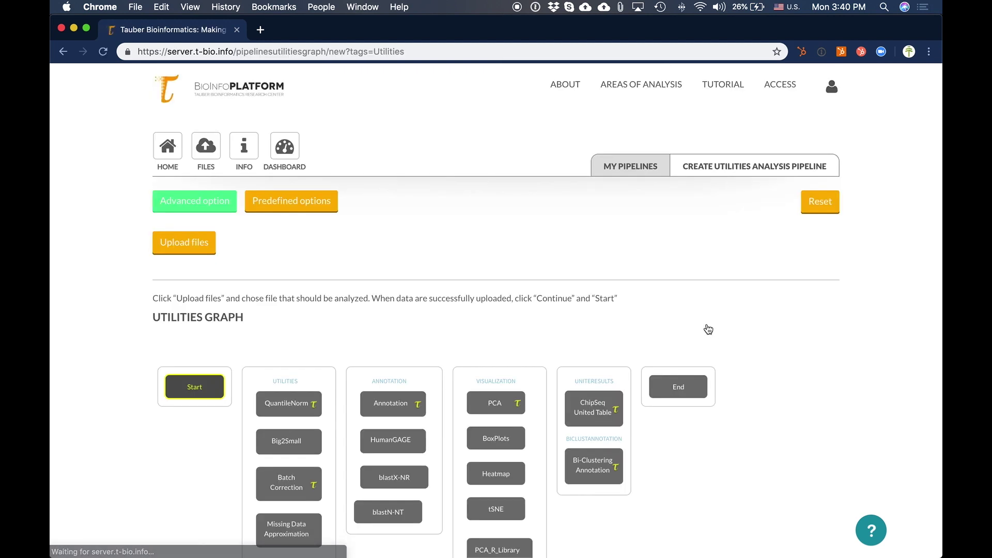
pyautogui.click(197, 248)
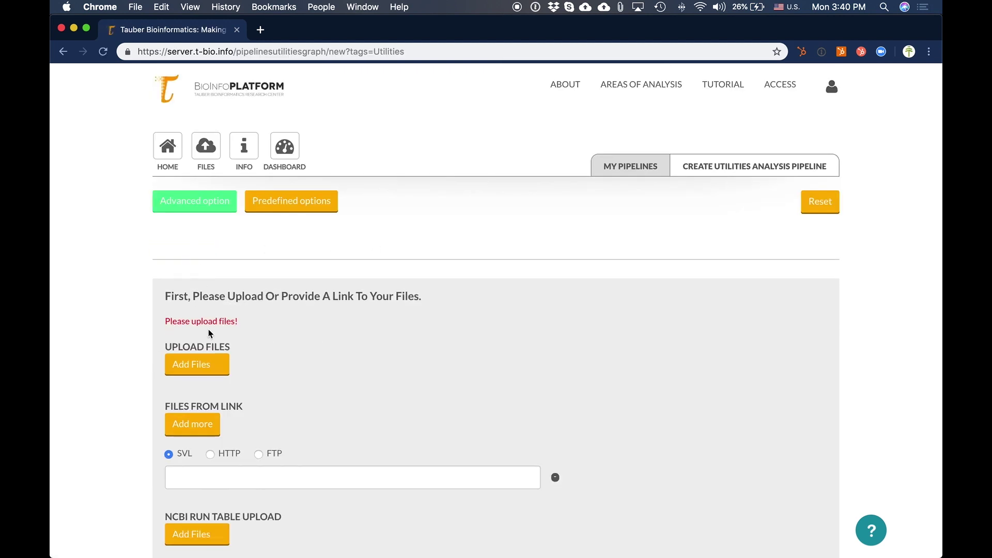
pyautogui.click(192, 365)
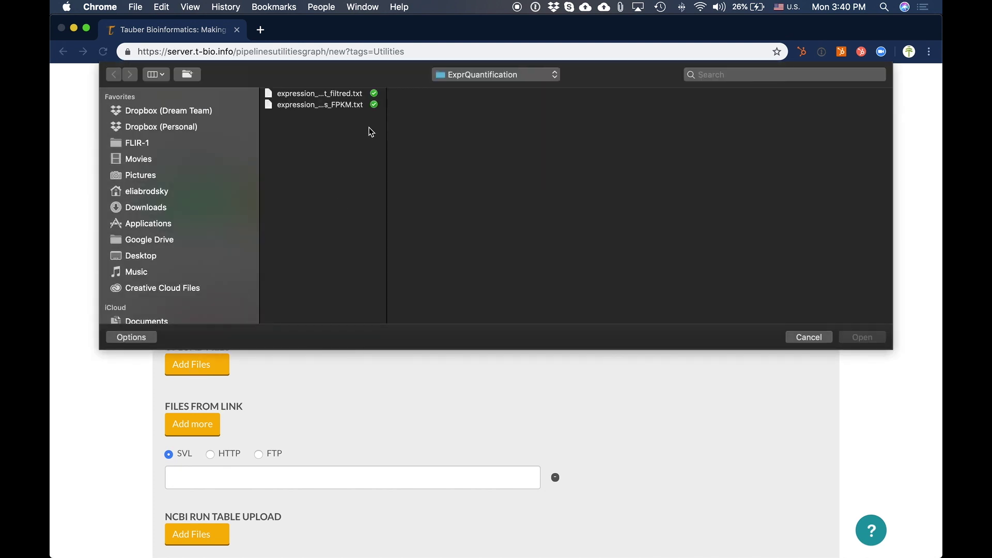
pyautogui.click(370, 105)
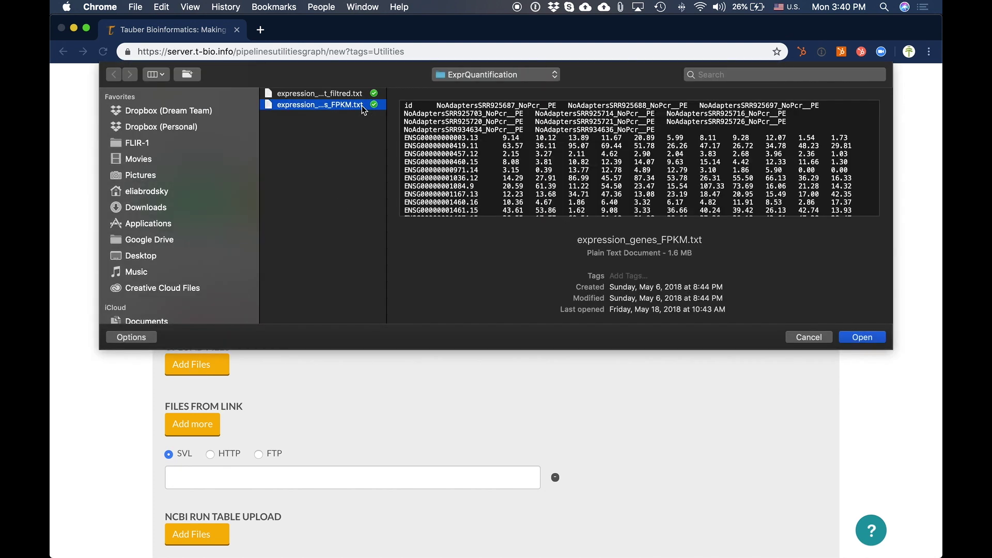
pyautogui.click(862, 336)
# Step: Finish the upload and begin a new pipeline at the Start node
pyautogui.scroll(-5, 430, 347)
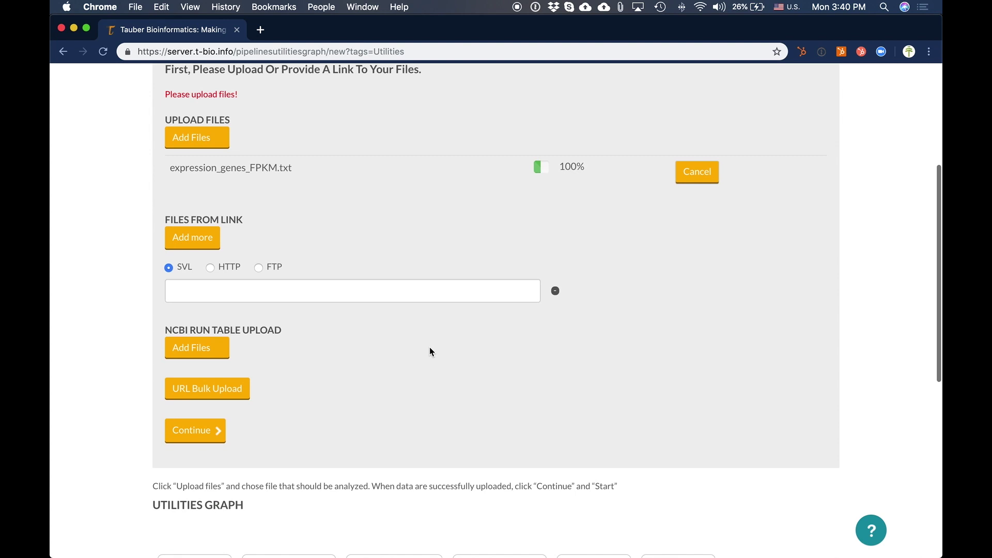
pyautogui.click(206, 414)
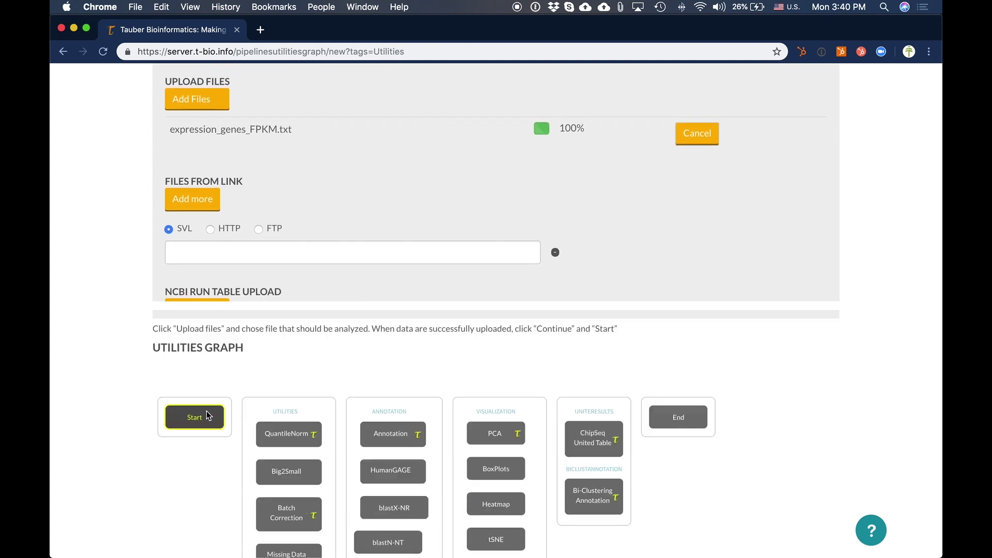
pyautogui.click(214, 205)
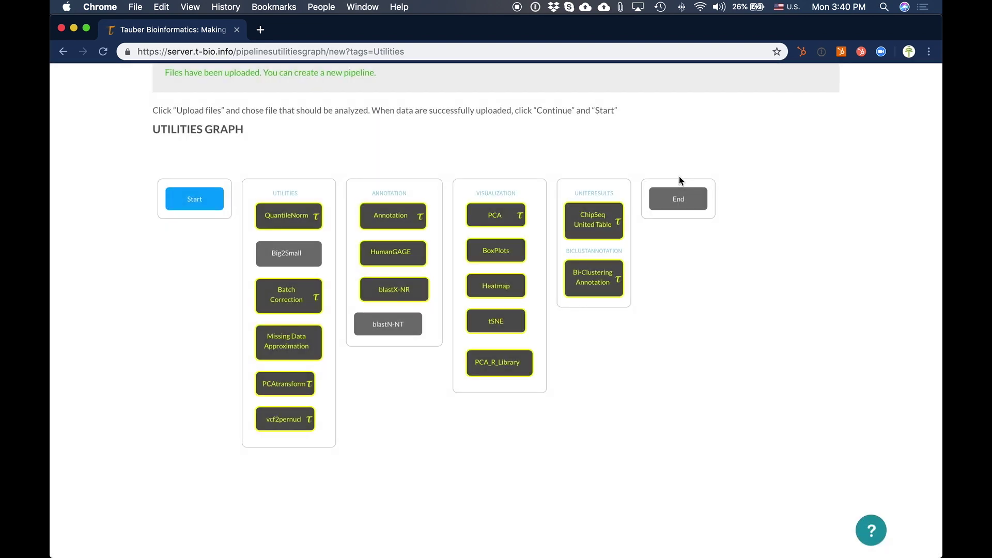
# Step: Add QuantileNorm after Start with Transform Table To LN set to yes and threshold 5
pyautogui.click(296, 225)
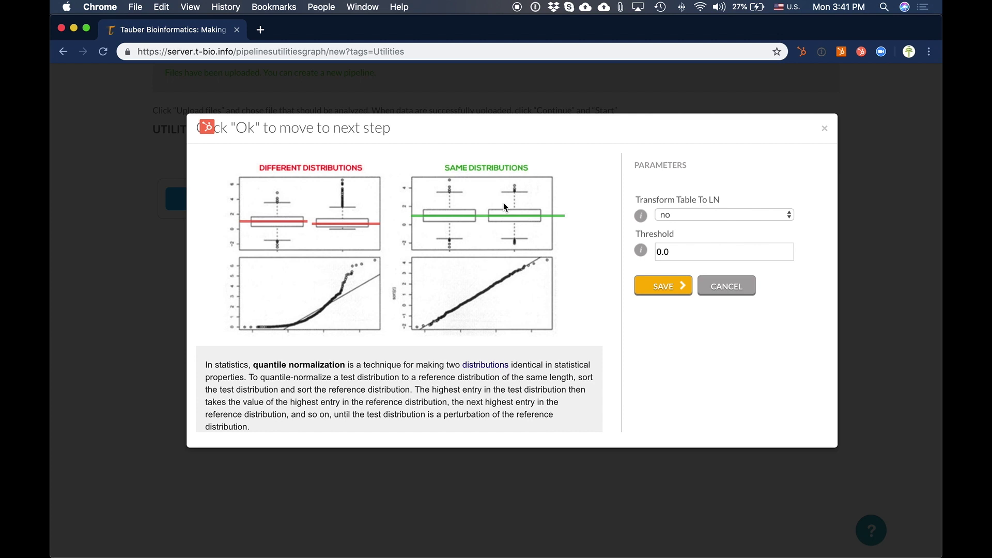
pyautogui.scroll(-5, 480, 381)
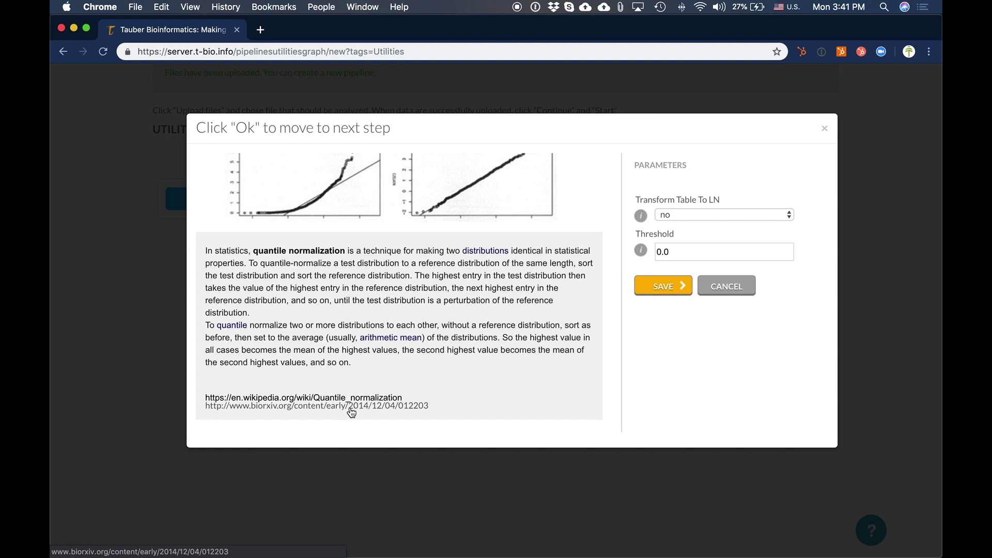
pyautogui.click(695, 216)
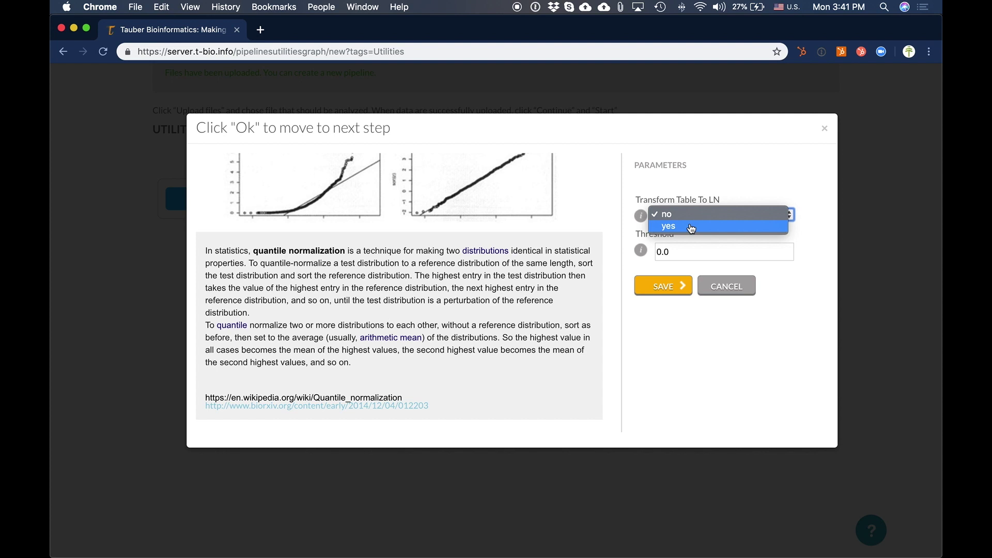
pyautogui.click(689, 226)
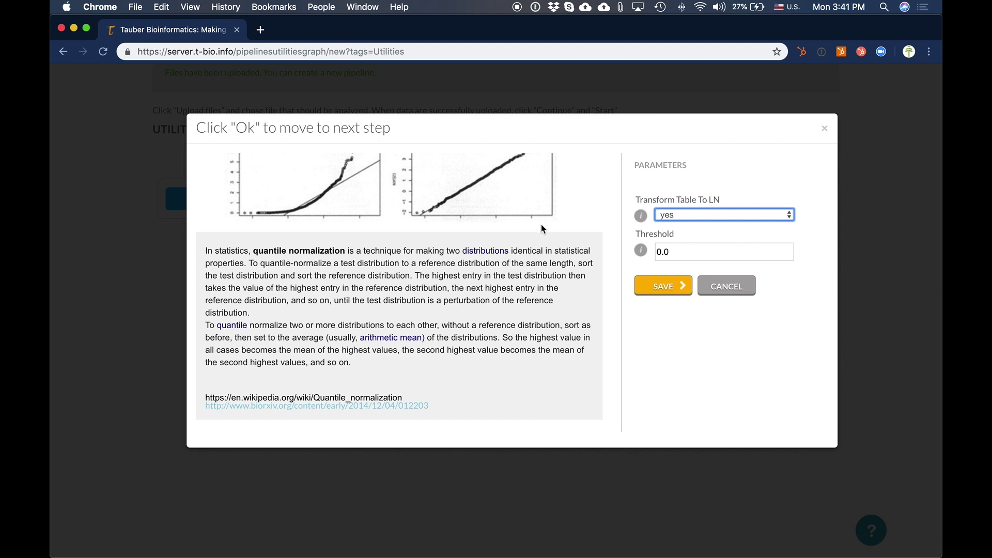
pyautogui.scroll(5, 541, 225)
pyautogui.press('Tab')
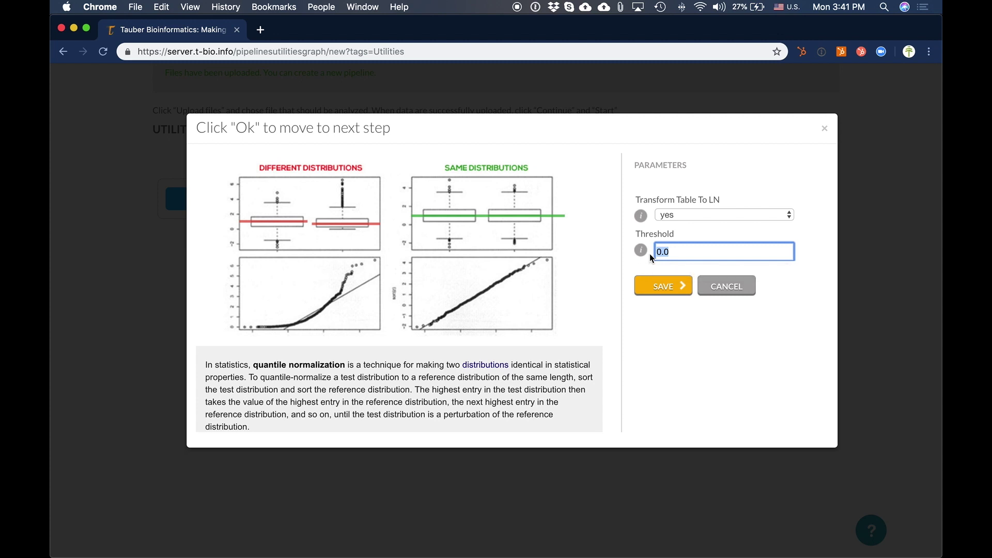
pyautogui.write('5')
# Step: Save the QuantileNorm settings, then add PCA with Transform Table To LN set to No
pyautogui.click(666, 287)
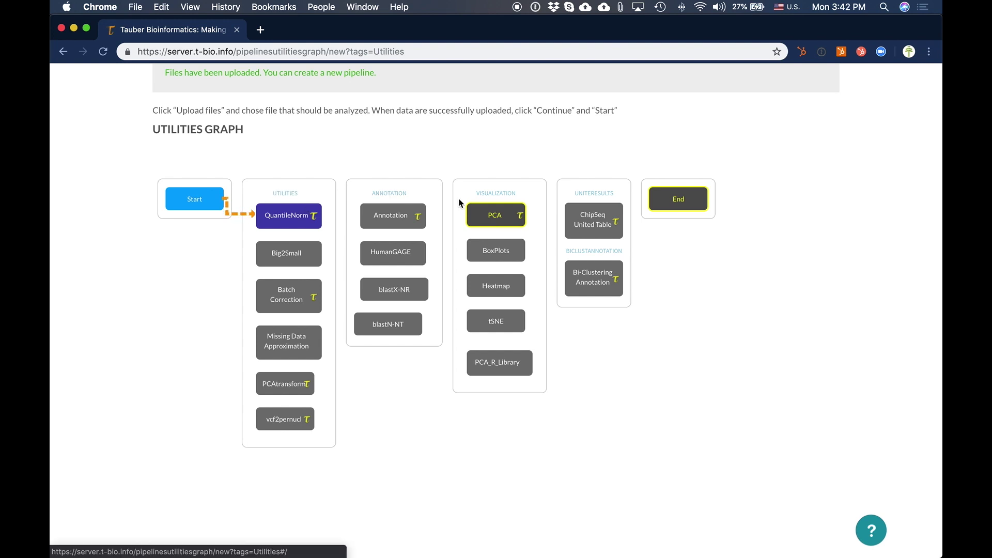
pyautogui.click(478, 218)
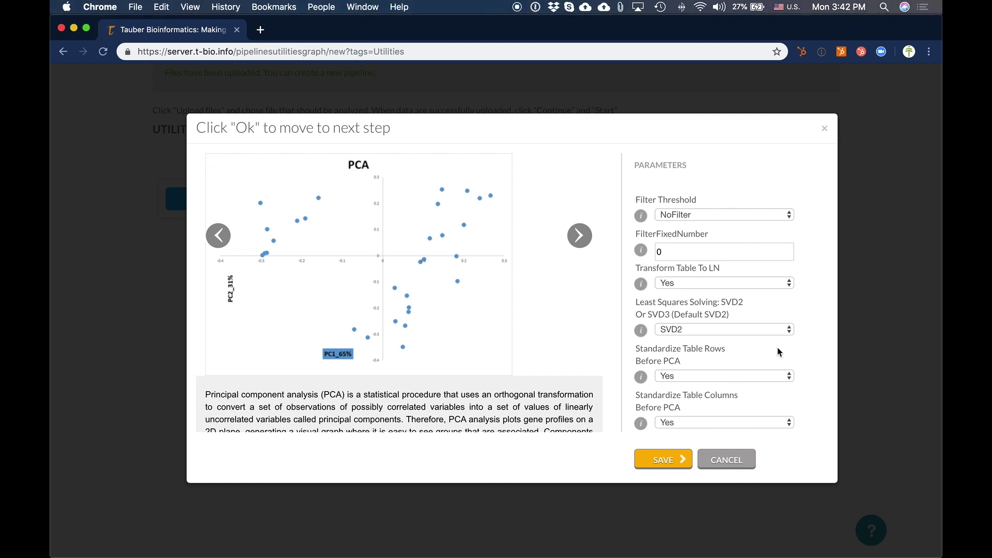
pyautogui.click(691, 283)
pyautogui.click(685, 295)
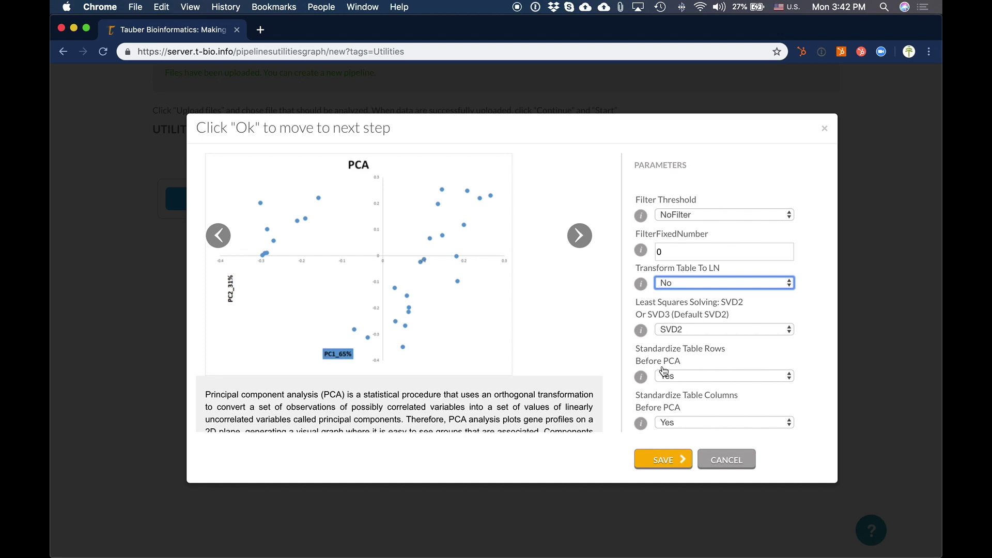
# Step: Save the PCA settings and connect the pipeline to its End node
pyautogui.click(639, 465)
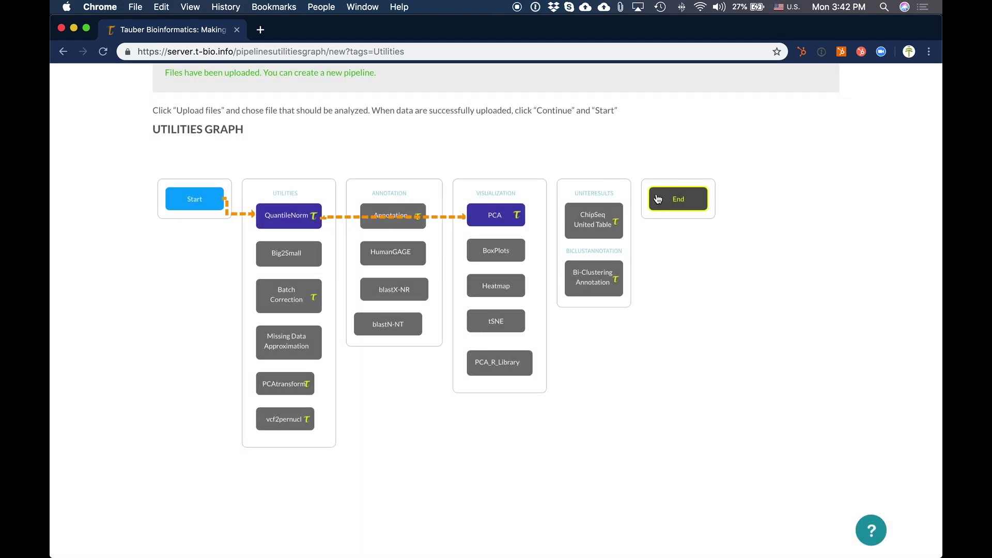
pyautogui.click(657, 198)
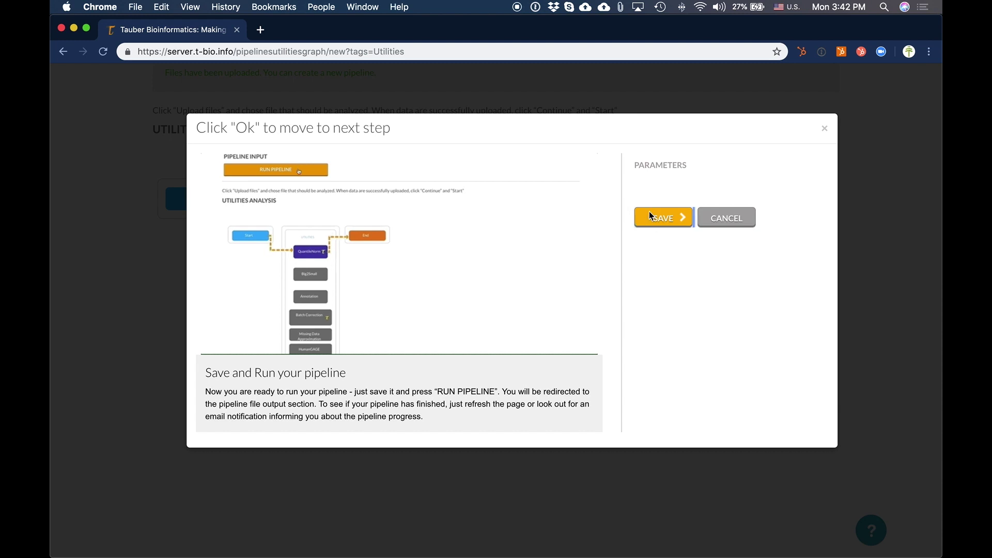
pyautogui.click(650, 217)
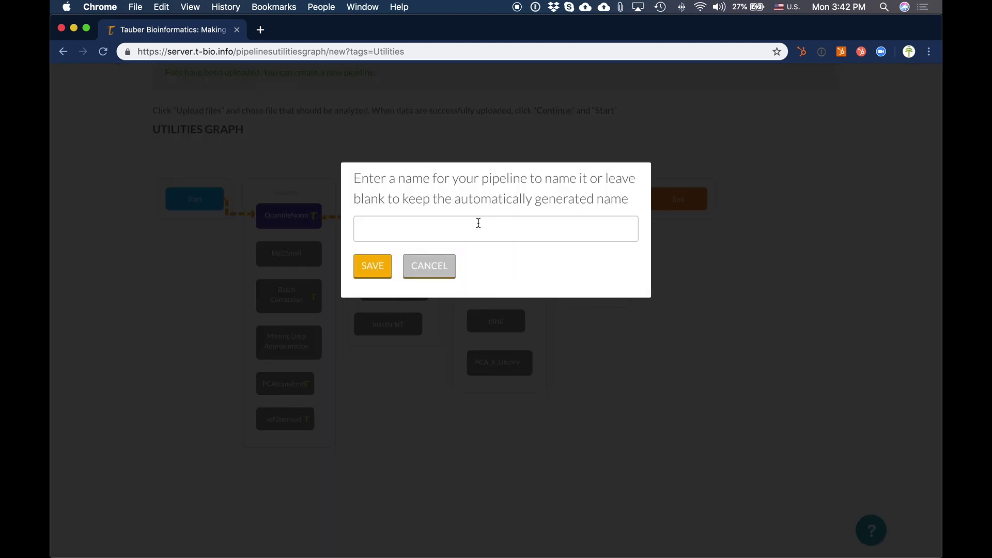
# Step: Name the pipeline 'cell lines expression data - QN', save it, and run it
pyautogui.click(417, 234)
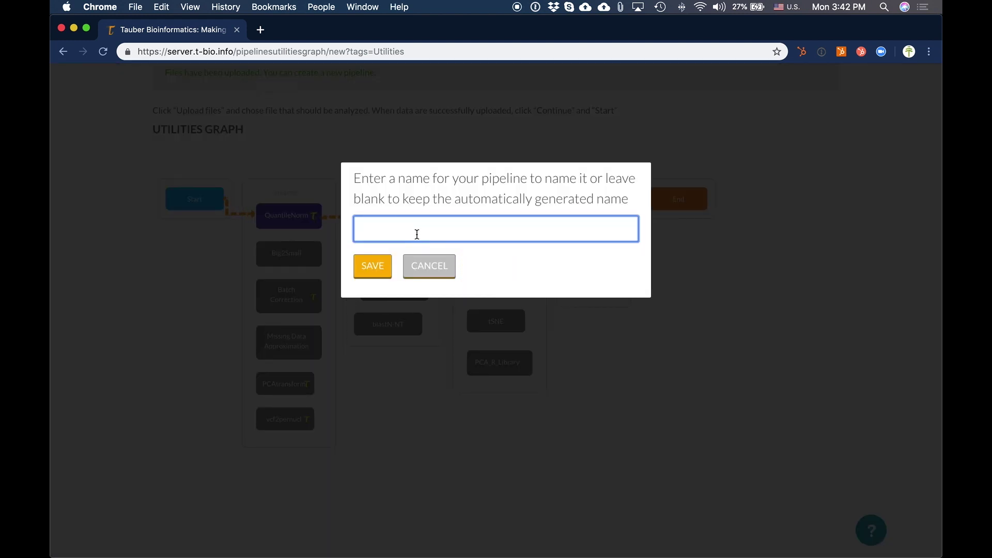
pyautogui.write('cell lines expression data')
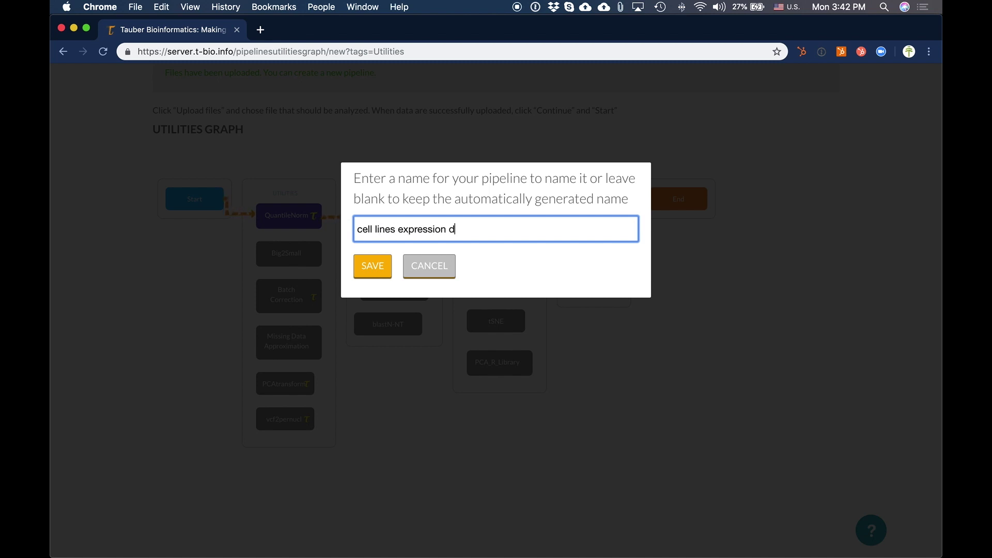
pyautogui.write(' - QN')
pyautogui.click(369, 273)
pyautogui.click(344, 284)
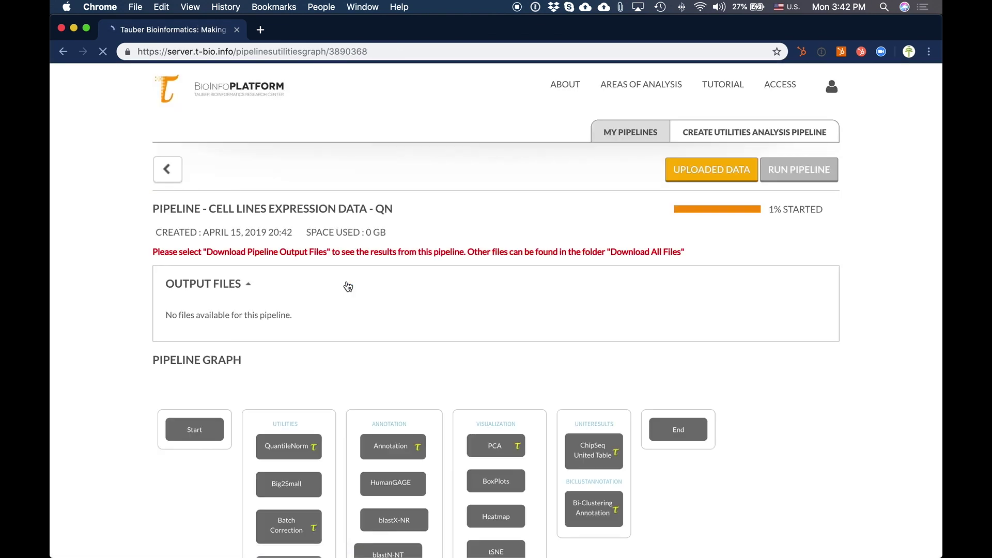
# Step: Refresh My Pipelines, open 'cell lines expression data - QN', and list output files like All_QuantileNormalizationExpr.zip
pyautogui.click(102, 52)
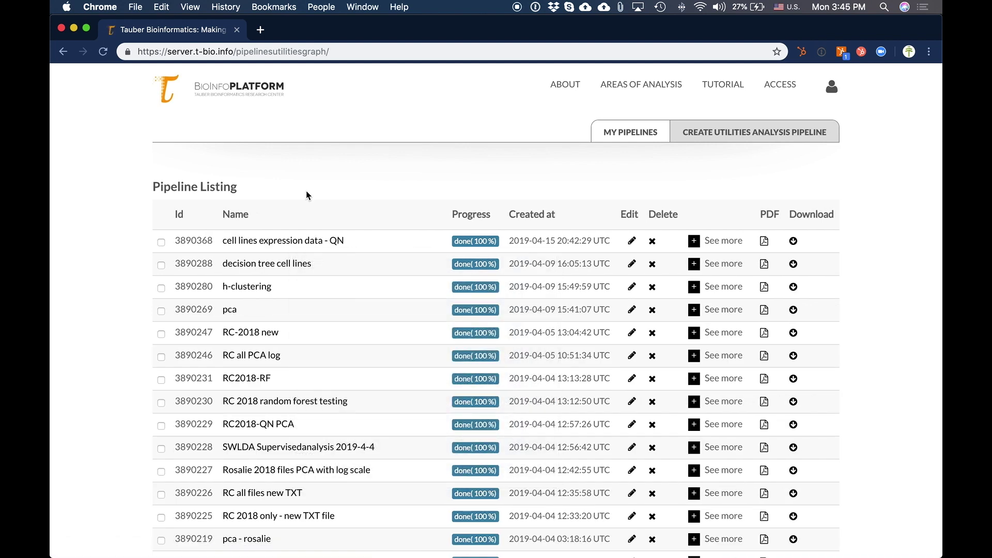
pyautogui.click(302, 241)
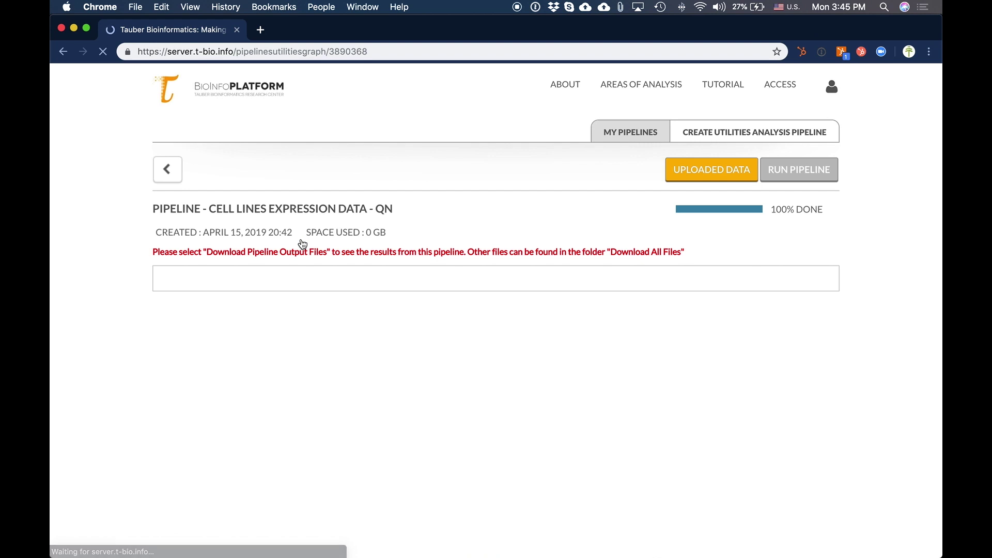
pyautogui.click(293, 319)
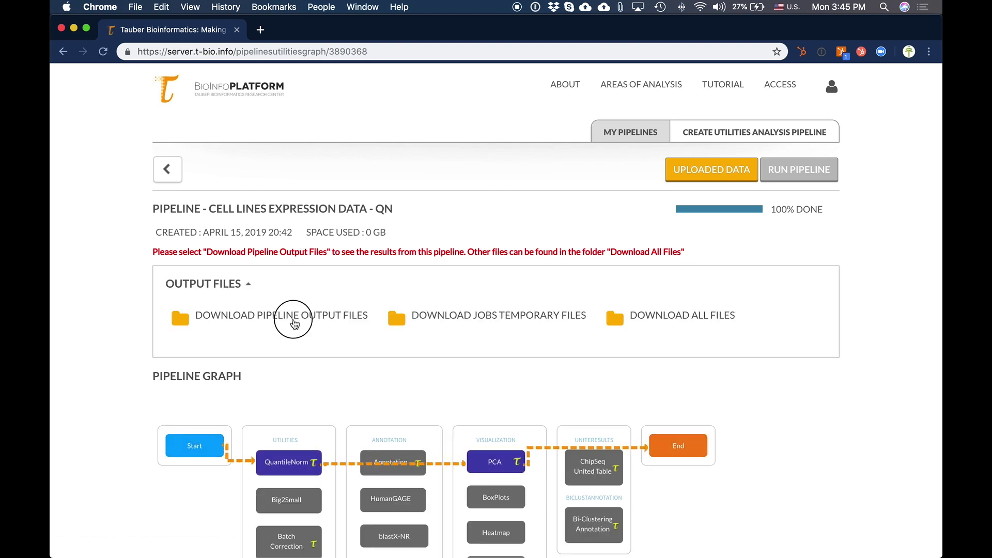
pyautogui.scroll(-1, 295, 323)
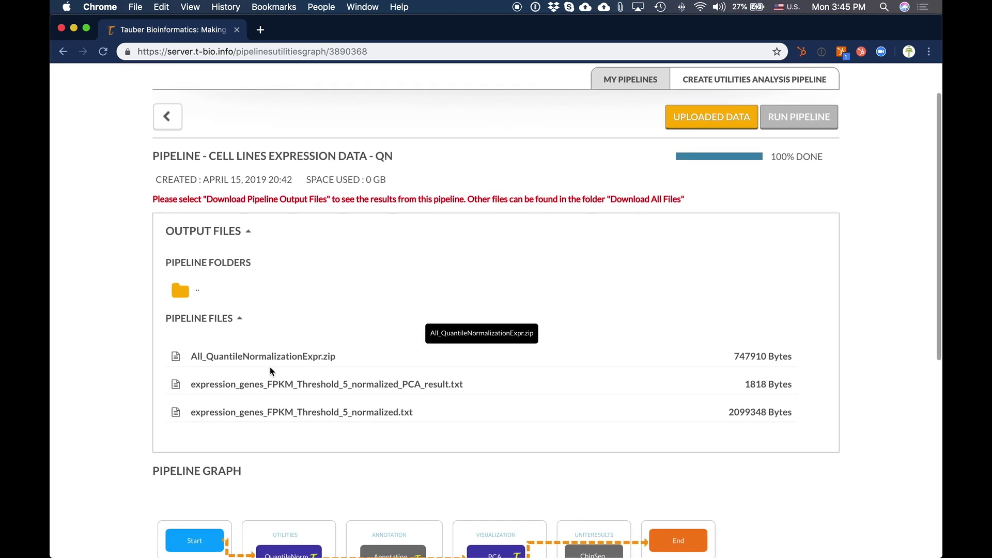